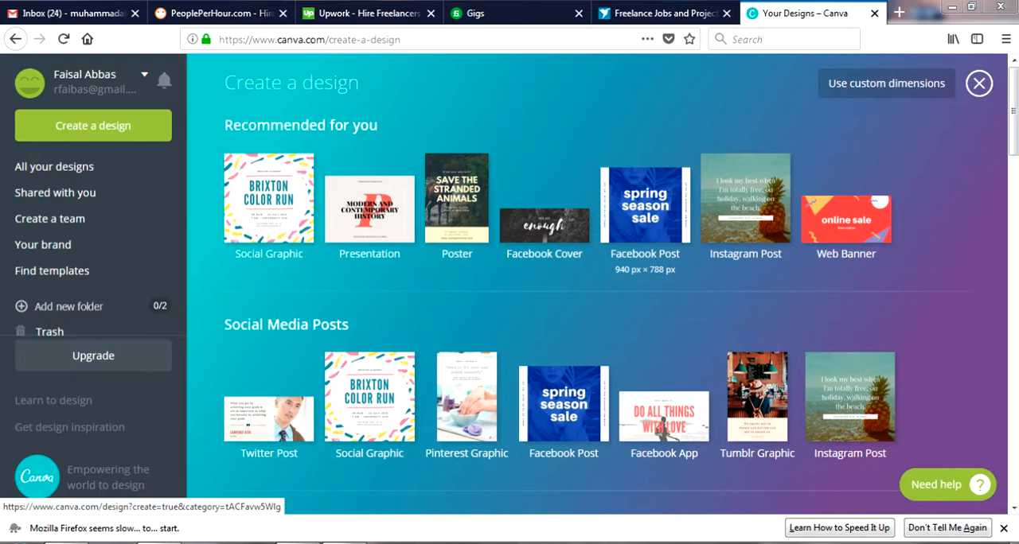
Create a Facebook Post design and apply the free "You'll find yourself" canyon layout
click(645, 205)
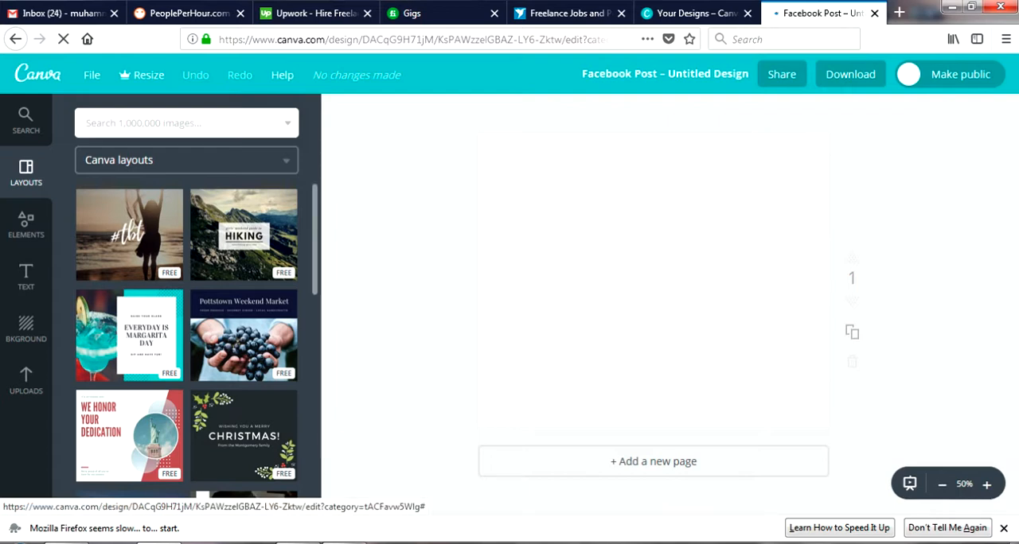
scroll(186, 341, down, 5)
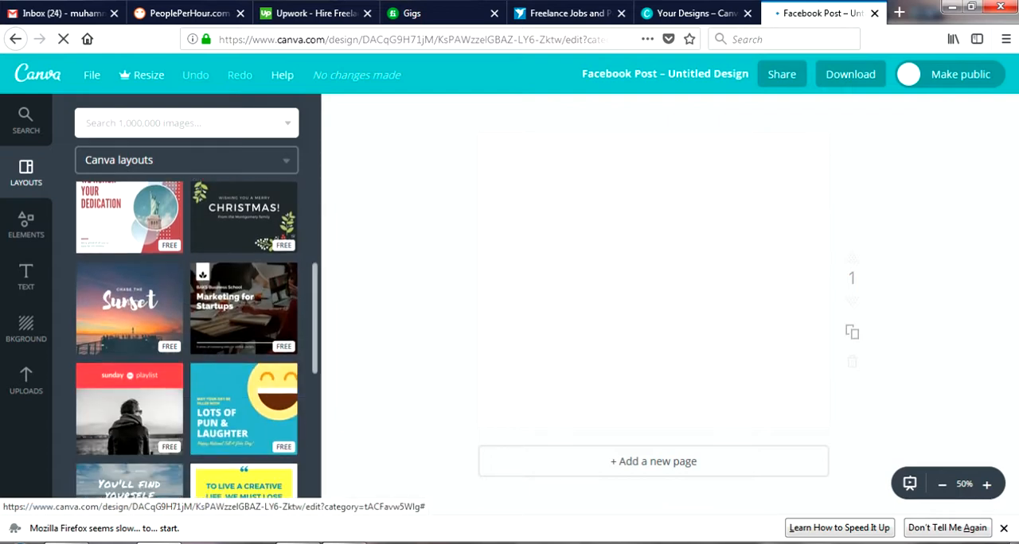
scroll(186, 341, down, 2)
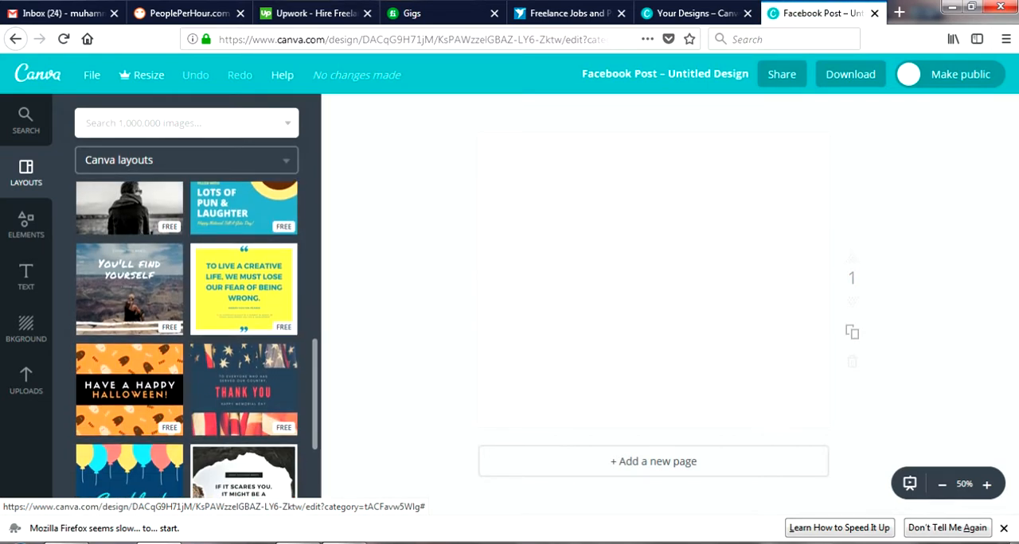
scroll(187, 340, down, 1)
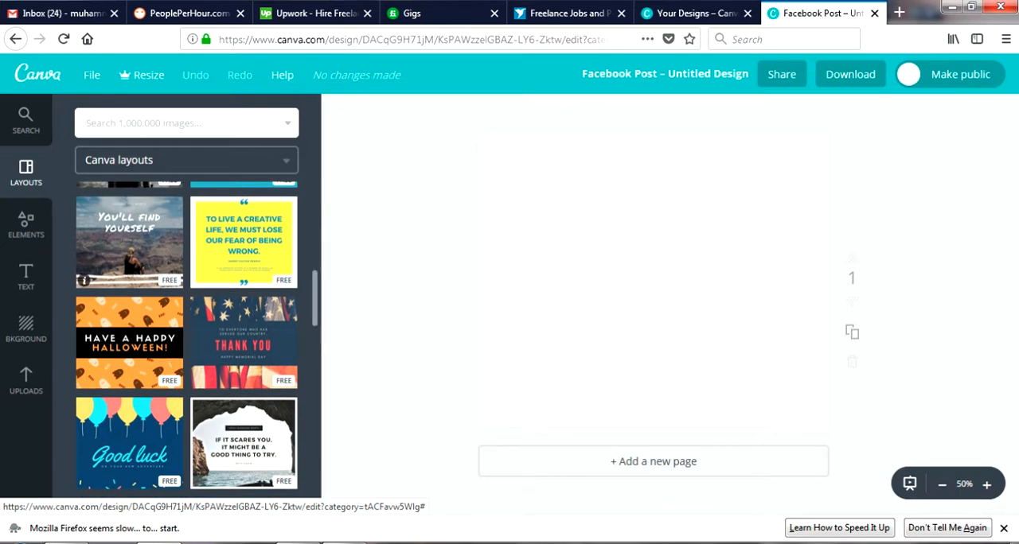
click(129, 243)
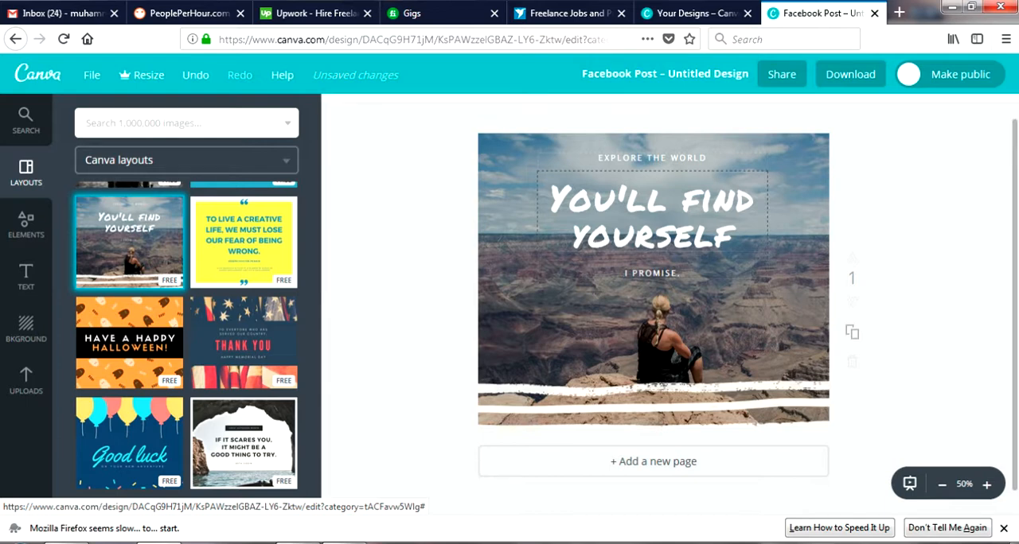
Replace the "You'll find yourself" headline text with "Freelancing business"
key(ctrl+z)
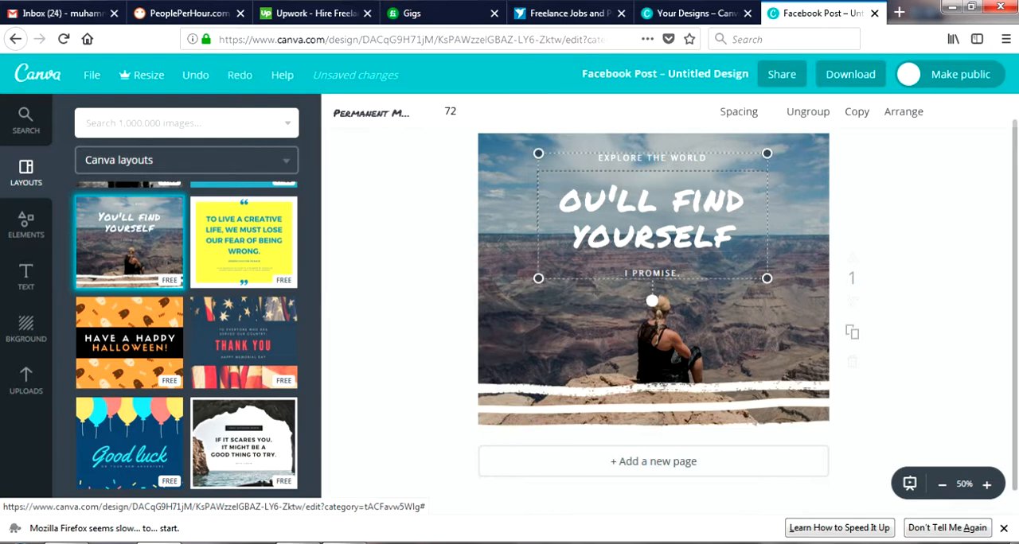
key(ctrl+z)
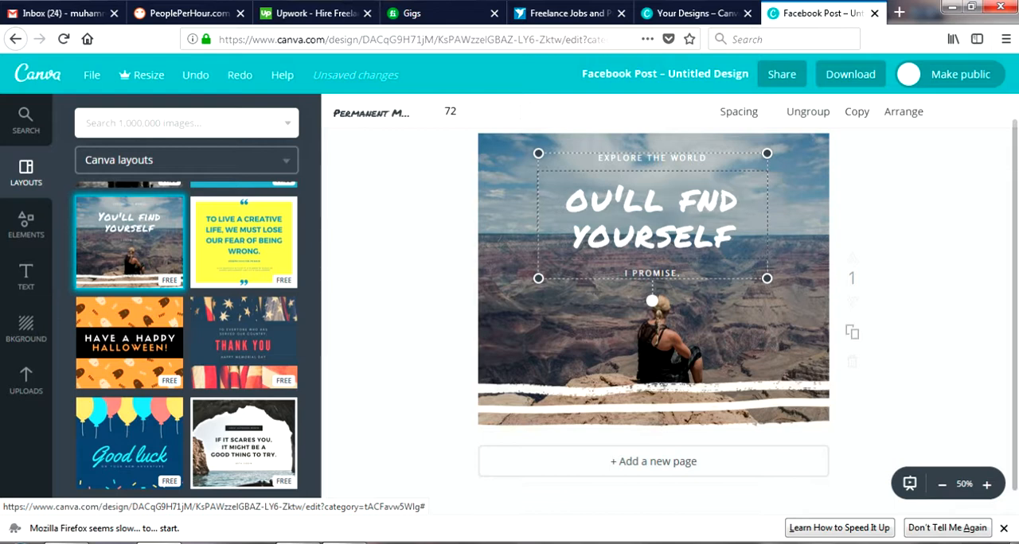
key(ctrl+z)
key(ctrl+z)
key(ctrl+z)
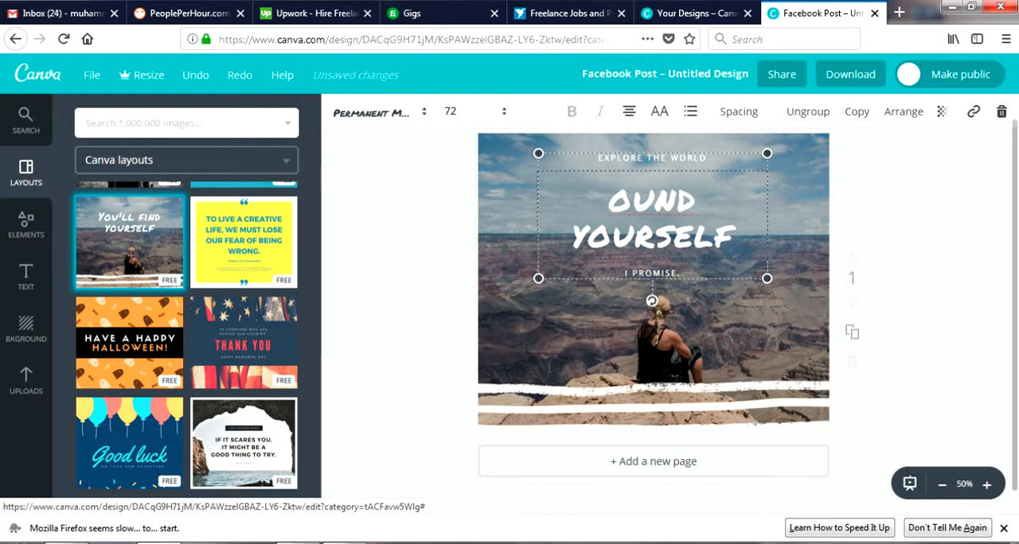
key(ctrl+z)
key(ctrl+z)
key(ctrl+z)
key(ctrl+z)
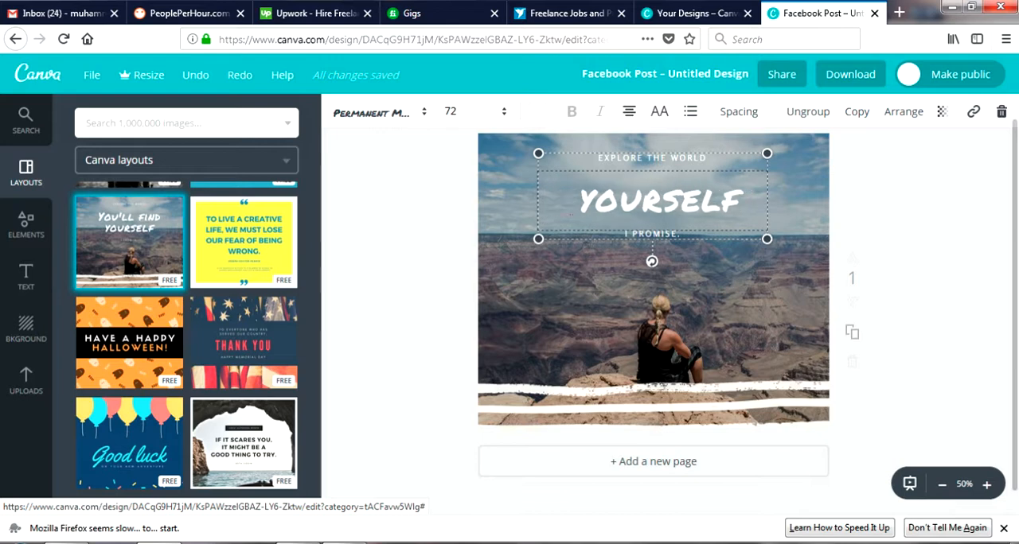
key(ctrl+z)
key(ctrl+z)
key(ctrl+z)
key(ctrl+z)
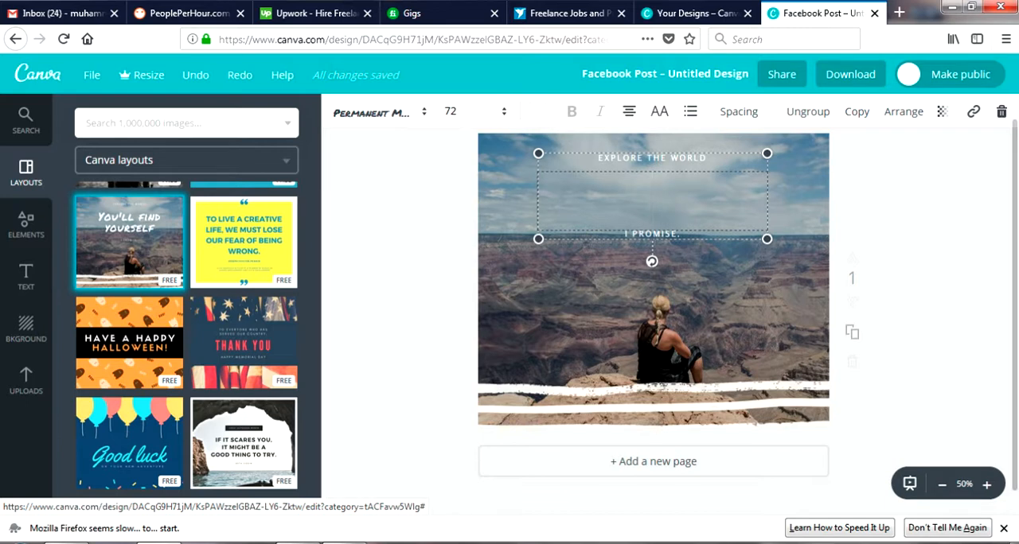
text(Free)
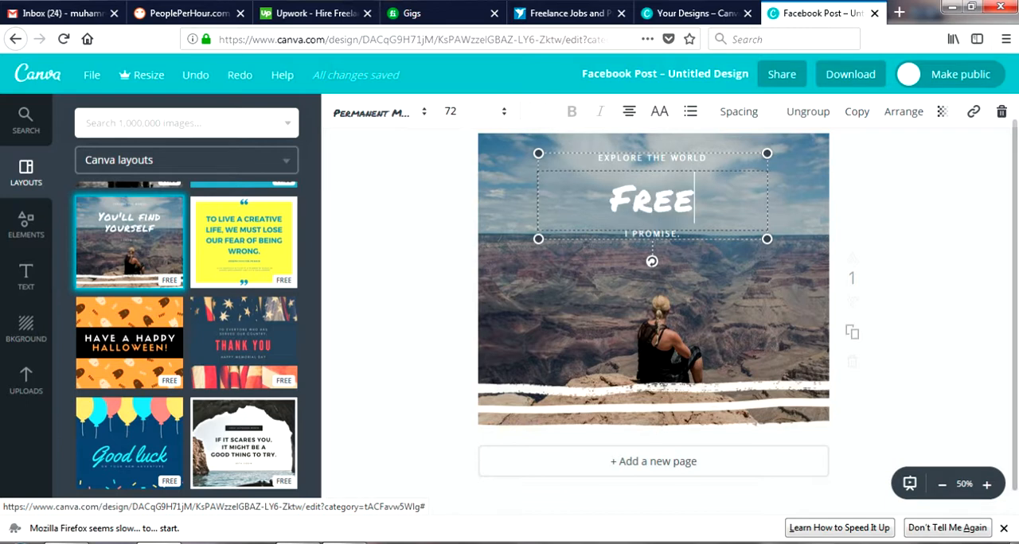
text(lancing)
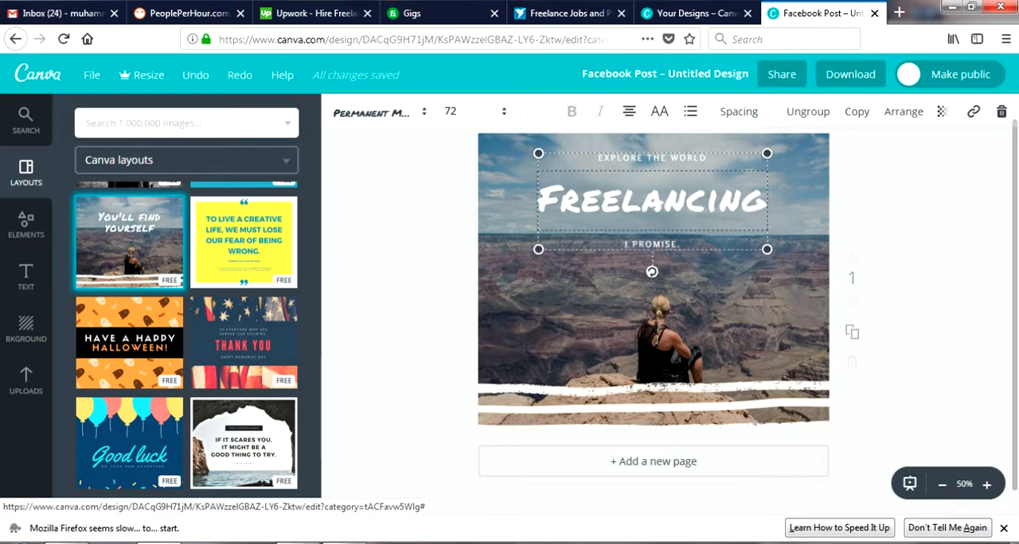
text( business)
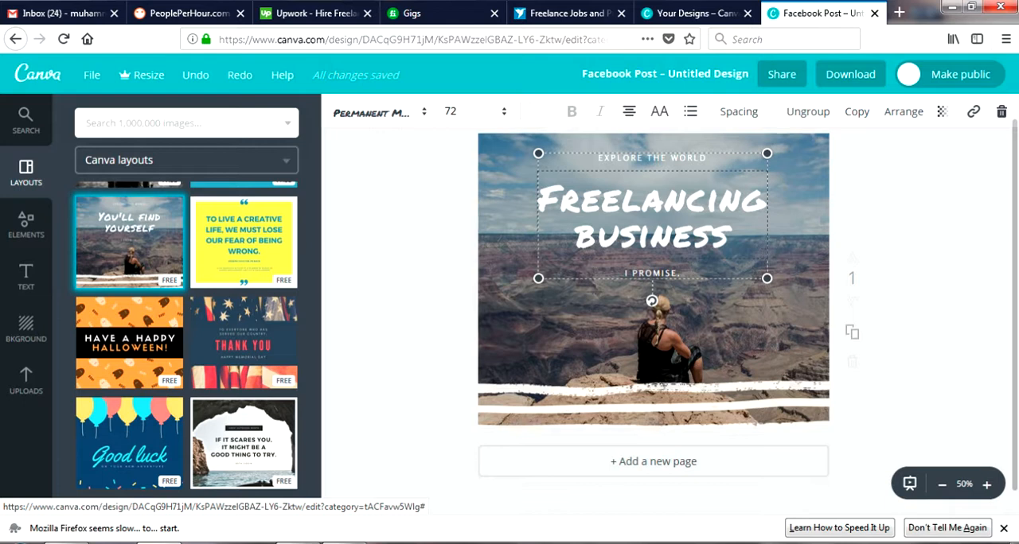
key(Escape)
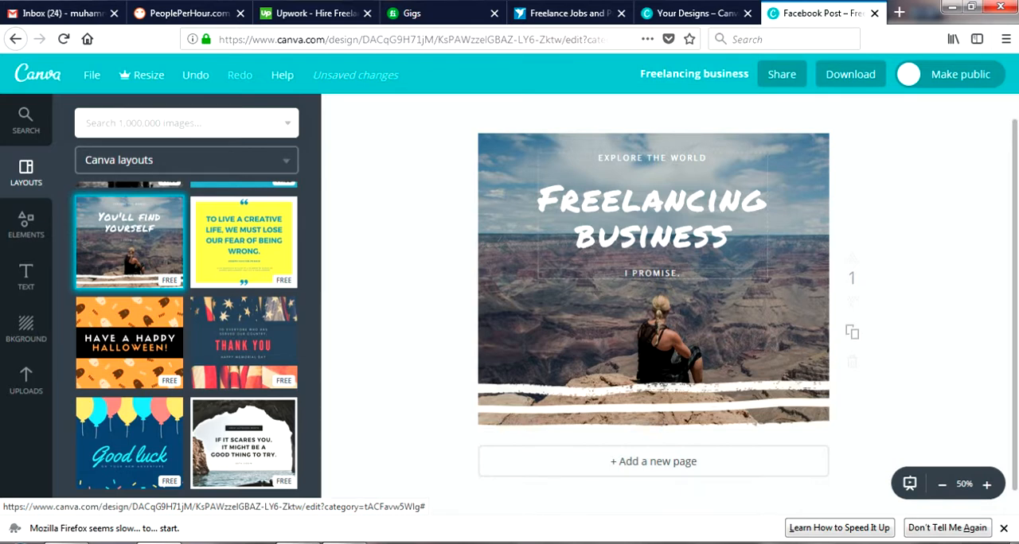
Replace the "I PROMISE." line below the headline with "FEEL LIKE A BOSS!"
click(196, 75)
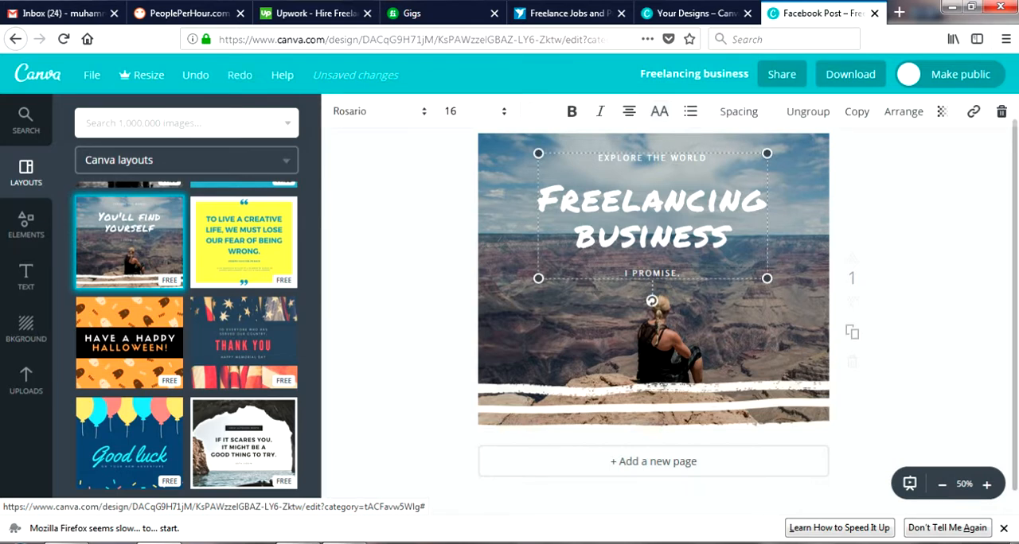
key(Delete)
key(Delete)
key(Delete)
key(Delete)
key(Delete)
key(Delete)
key(Delete)
key(Delete)
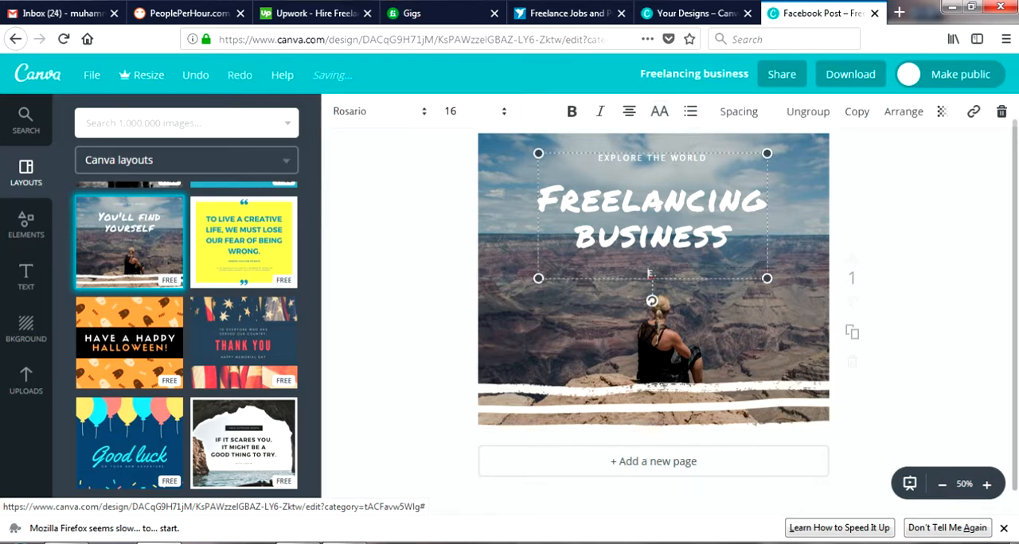
key(Delete)
key(Delete)
text(FEEL LI)
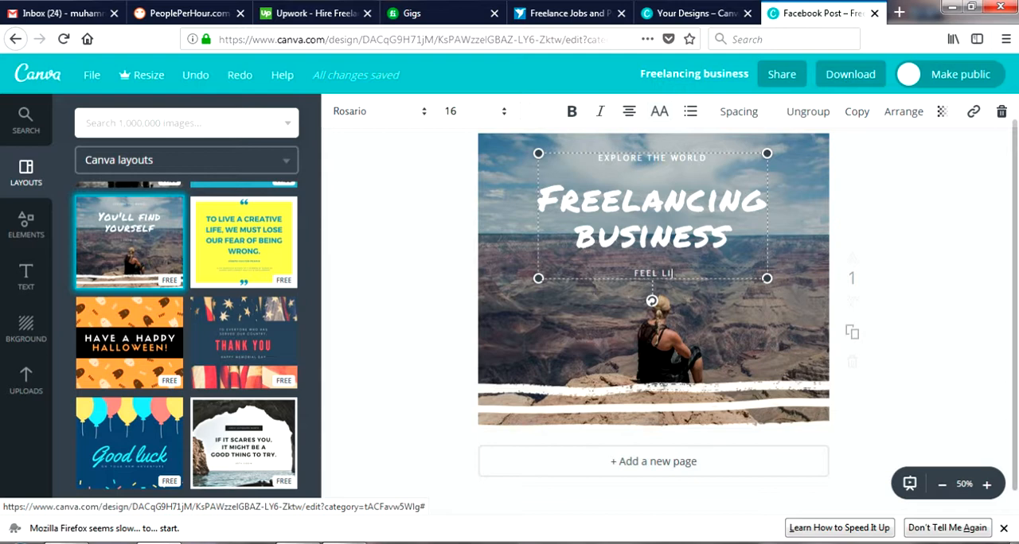
text(KE A BOSS!!)
key(Escape)
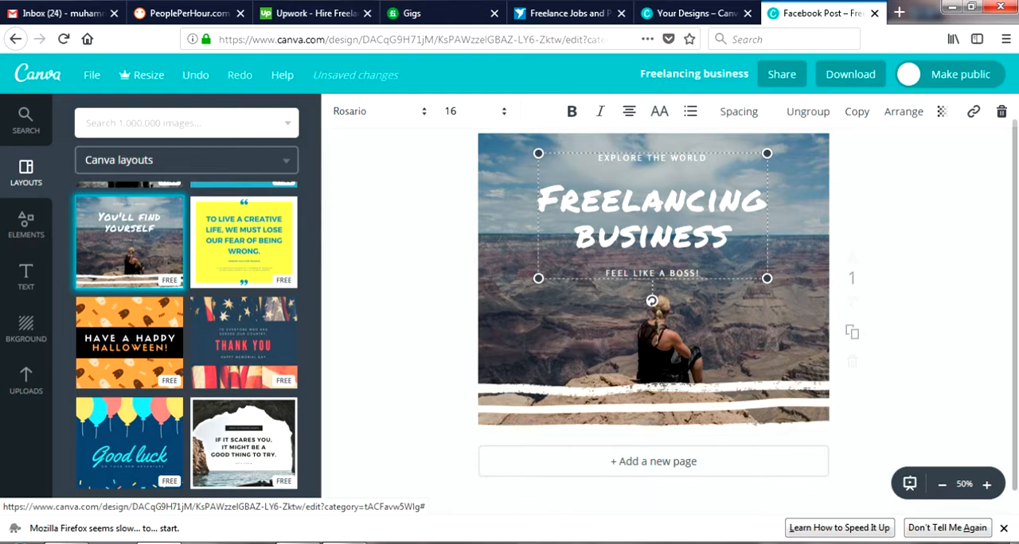
Delete the "EXPLORE THE WORLD" text above the headline
double_click(689, 159)
key(BackSpace)
key(BackSpace)
key(BackSpace)
key(BackSpace)
key(BackSpace)
key(BackSpace)
key(BackSpace)
key(BackSpace)
key(BackSpace)
key(BackSpace)
key(BackSpace)
key(BackSpace)
key(BackSpace)
key(BackSpace)
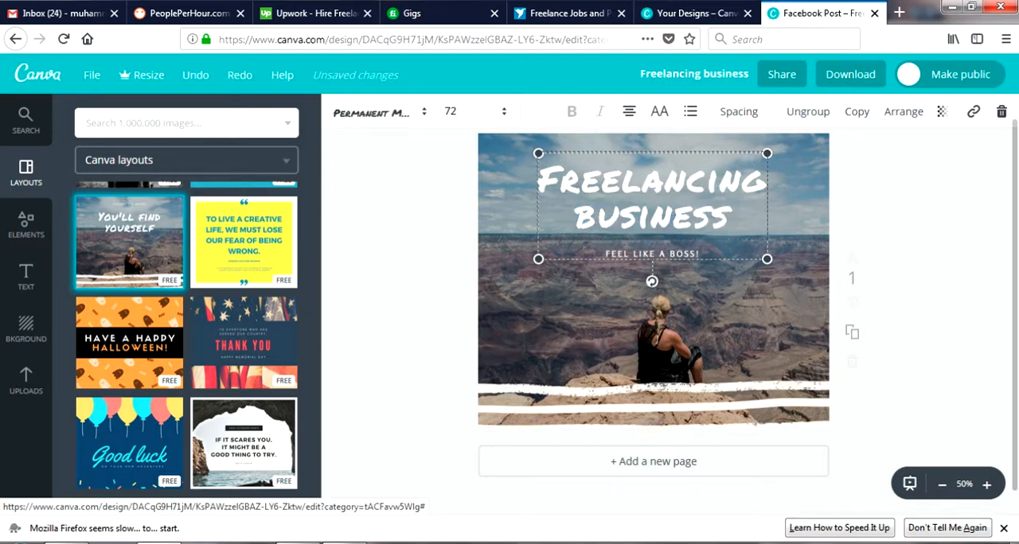
Select the headline text and examine its font, font size and alignment options
key(ctrl+a)
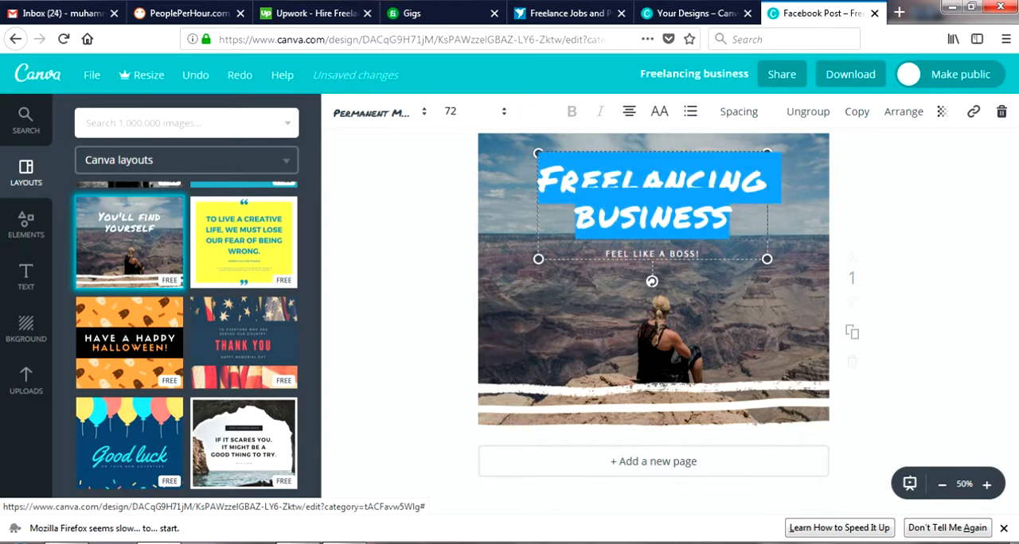
click(379, 112)
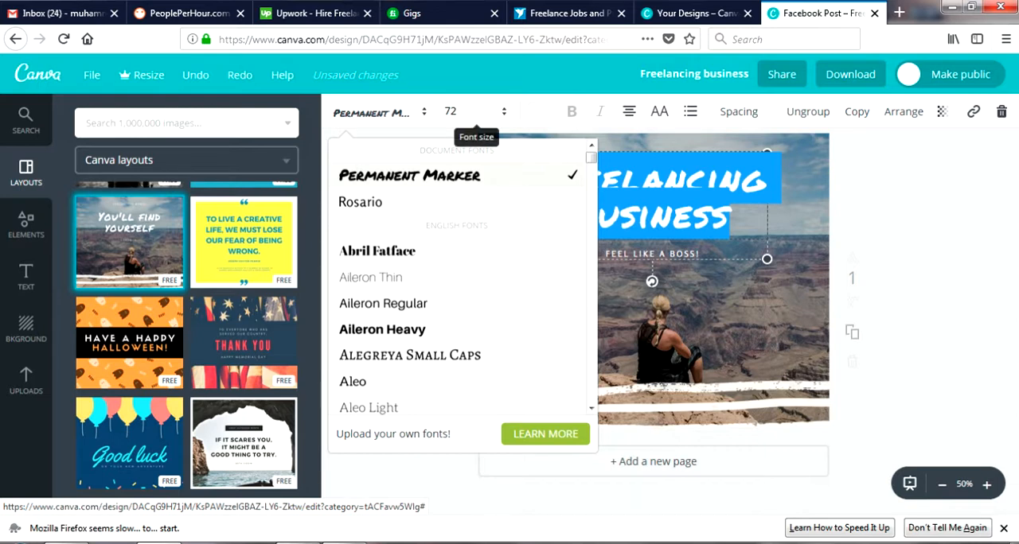
click(462, 112)
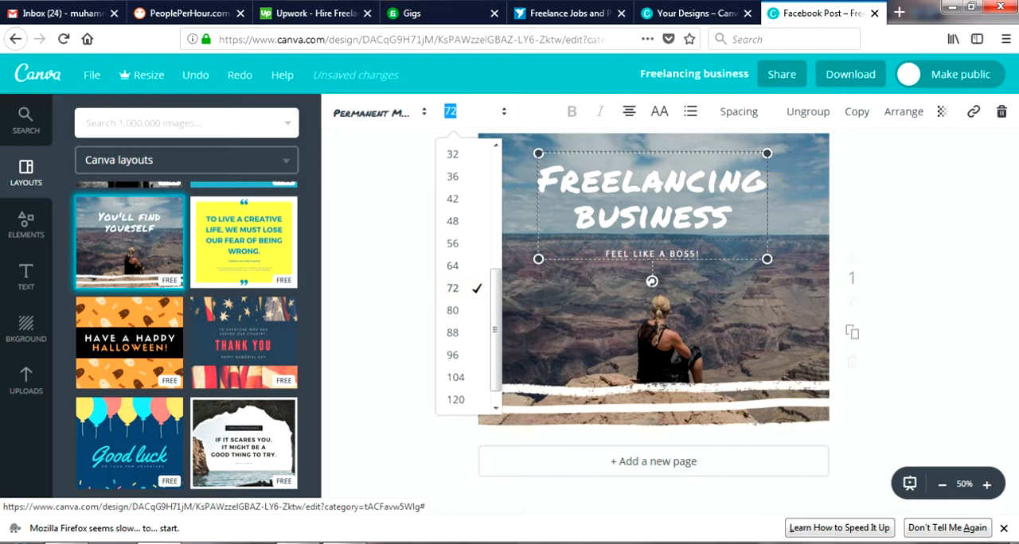
click(629, 111)
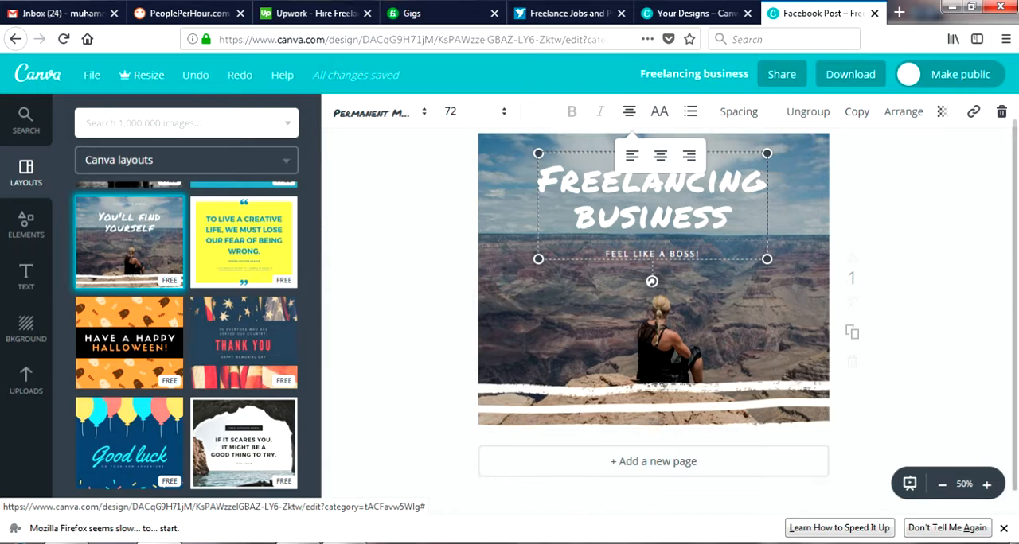
Set the headline's letter spacing to -50 and its line height to 0.81
click(739, 112)
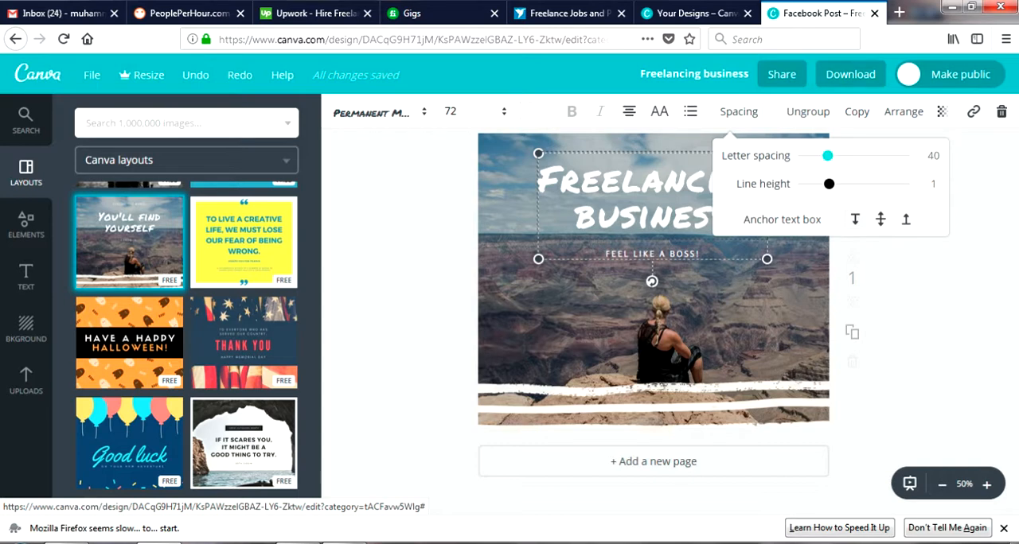
mouse_move(827, 156)
mouse_down()
mouse_move(855, 156)
mouse_move(819, 156)
mouse_up()
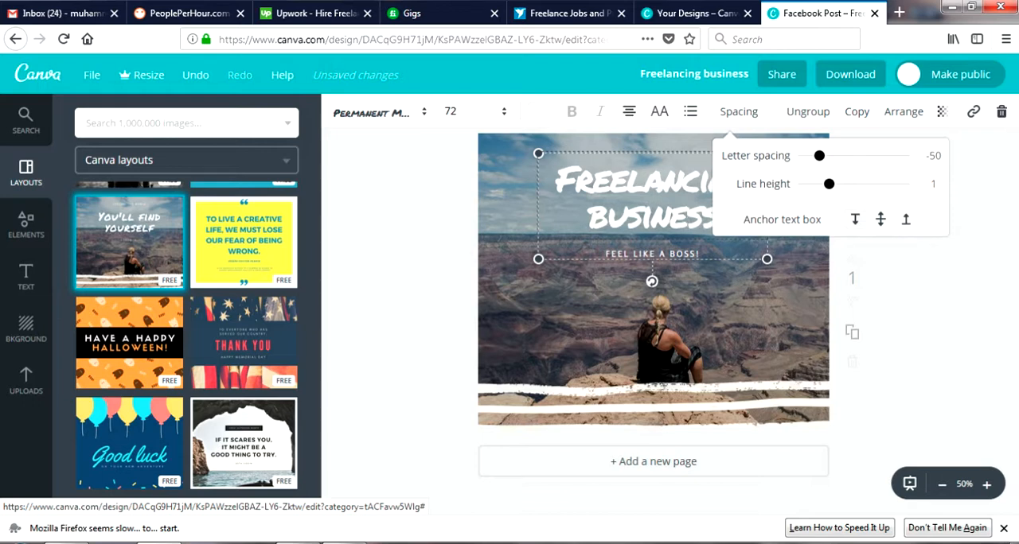
mouse_move(829, 184)
mouse_down()
mouse_move(859, 184)
mouse_move(819, 184)
mouse_up()
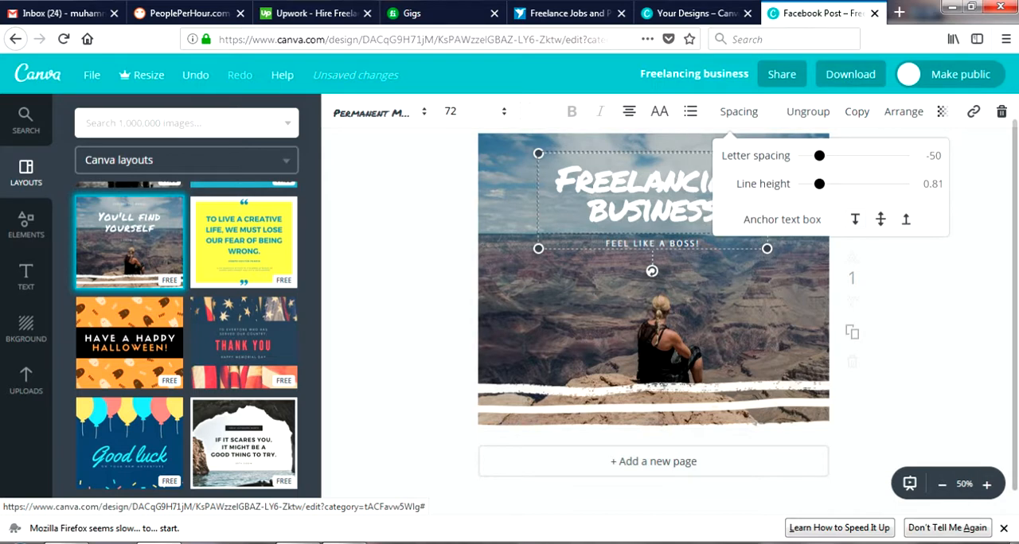
click(739, 112)
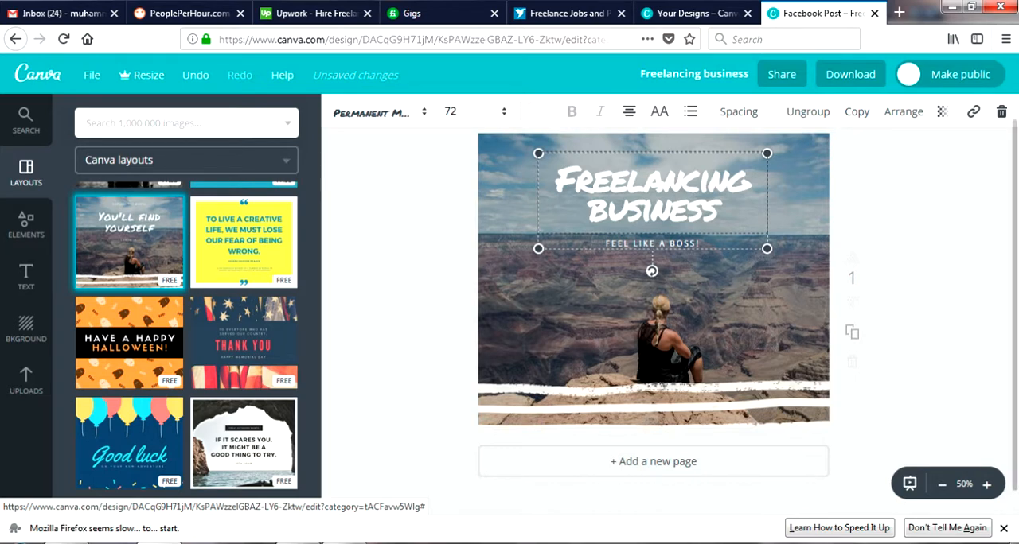
key(Escape)
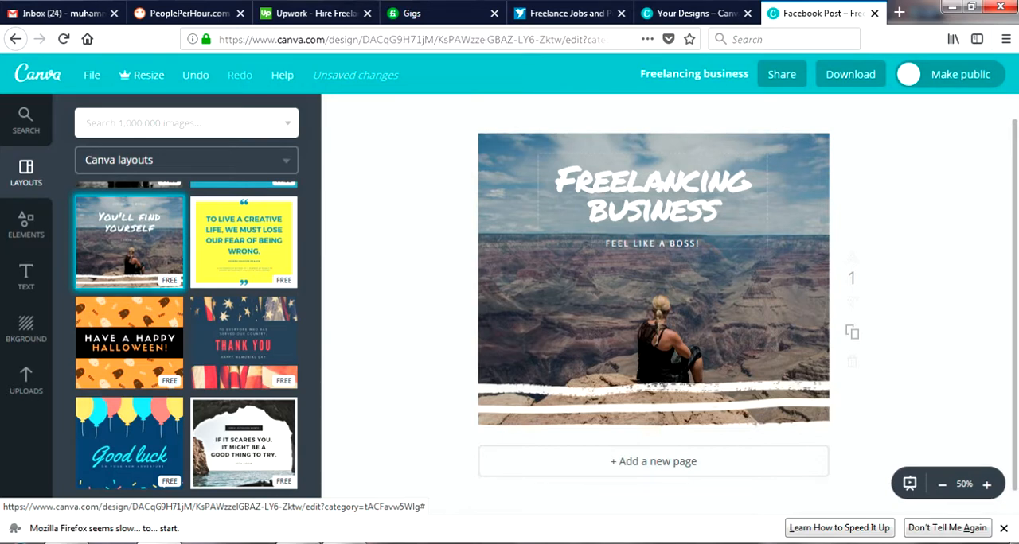
key(ctrl+z)
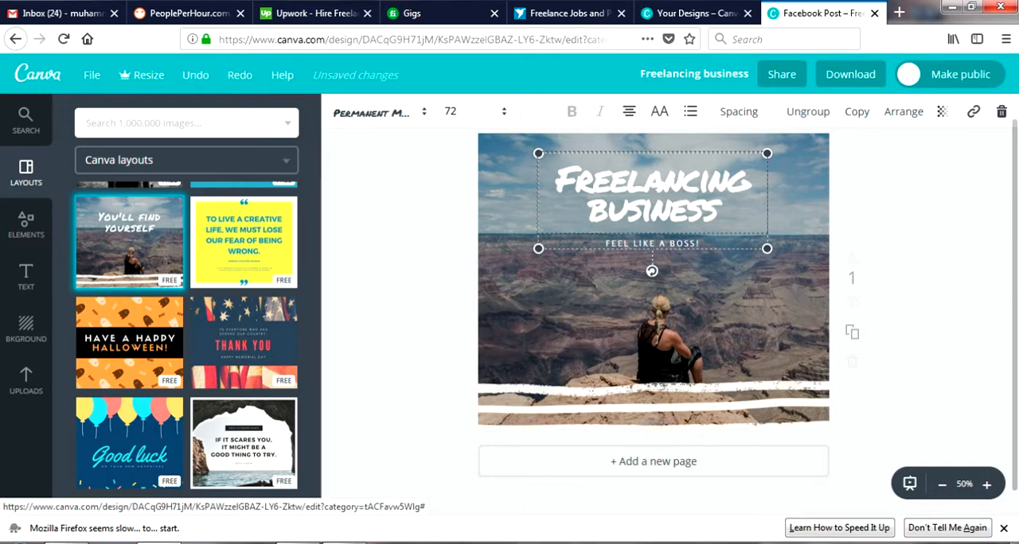
key(Escape)
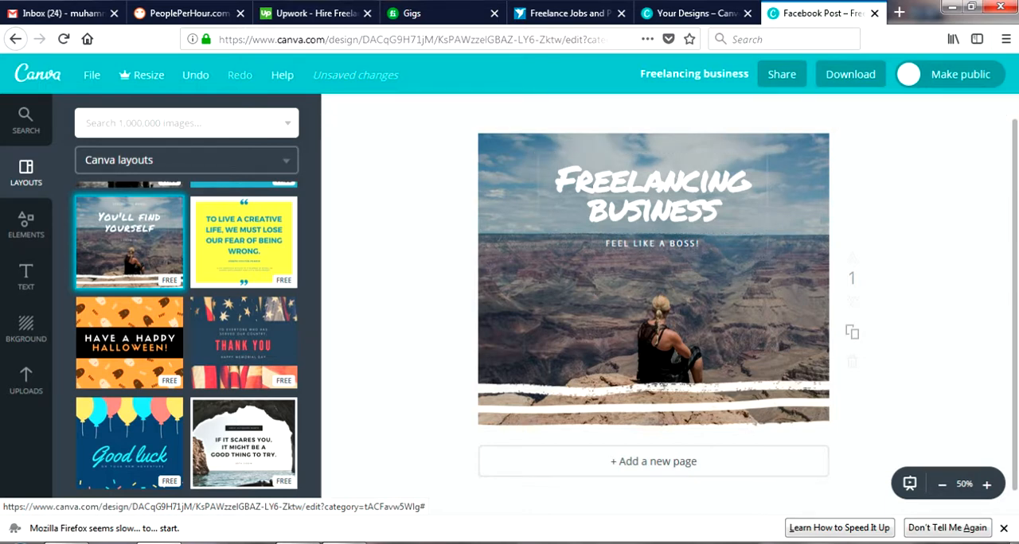
key(ctrl+z)
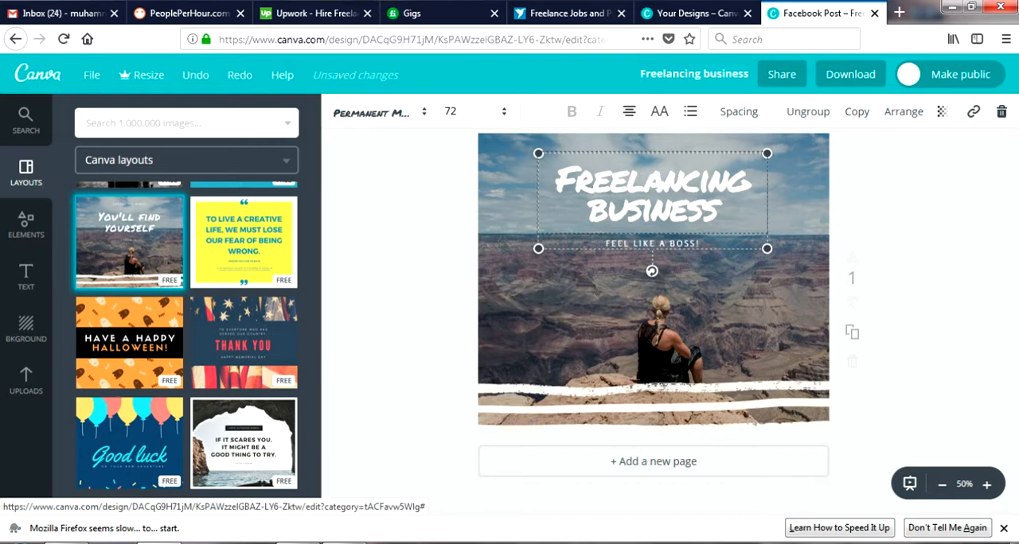
Insert the grey square shape with a black border onto the design
click(904, 111)
click(26, 225)
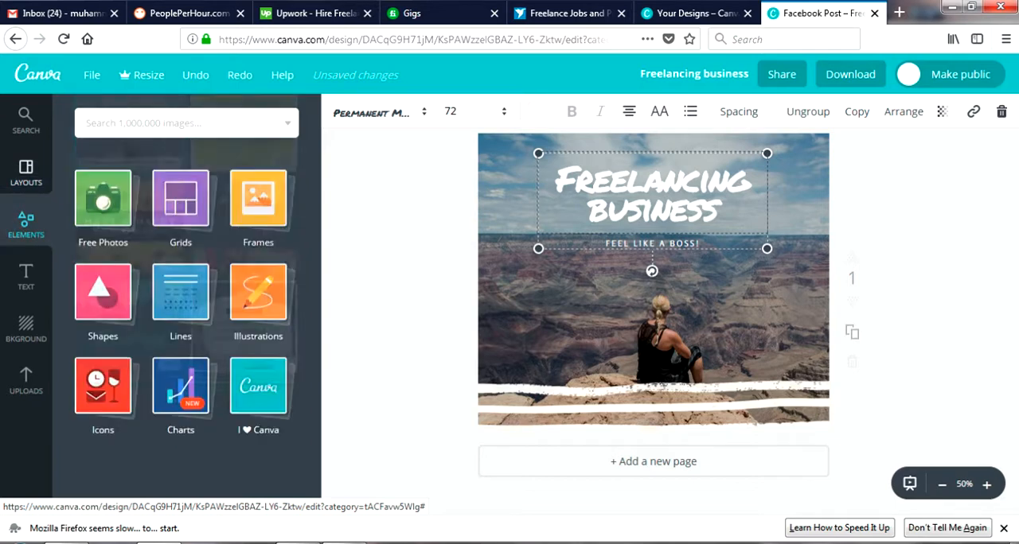
click(96, 282)
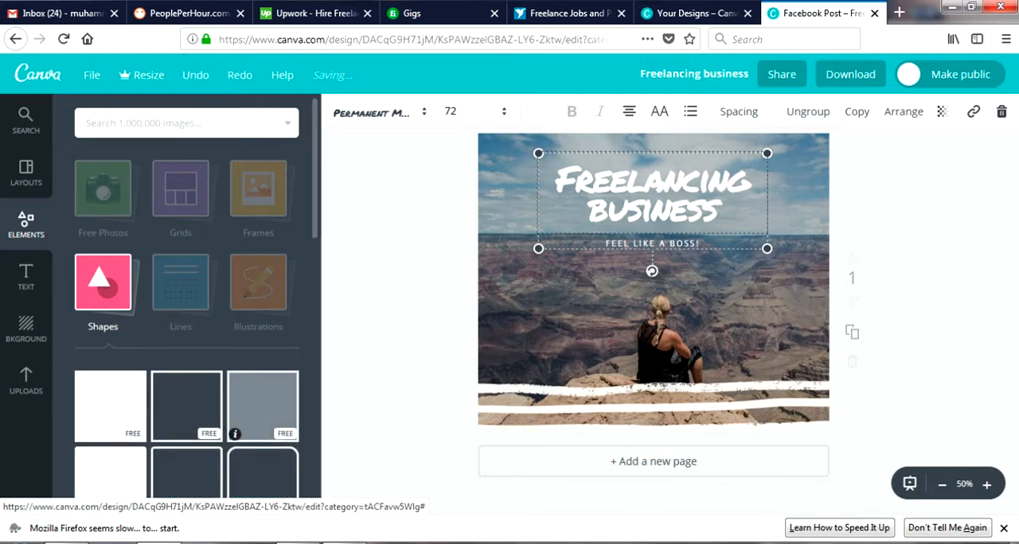
click(262, 406)
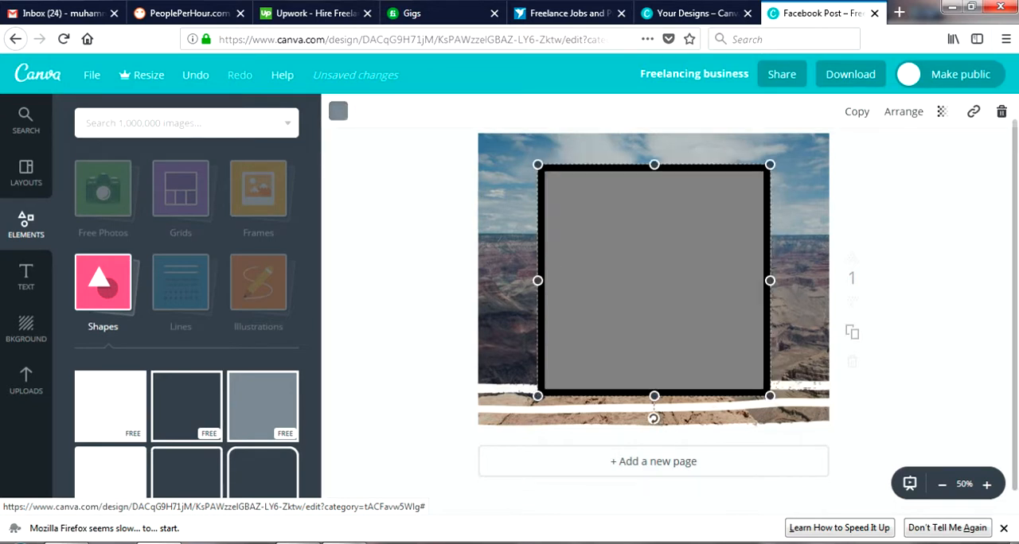
Move the grey square up to the design's upper edge and send it back behind the headline text
click(903, 111)
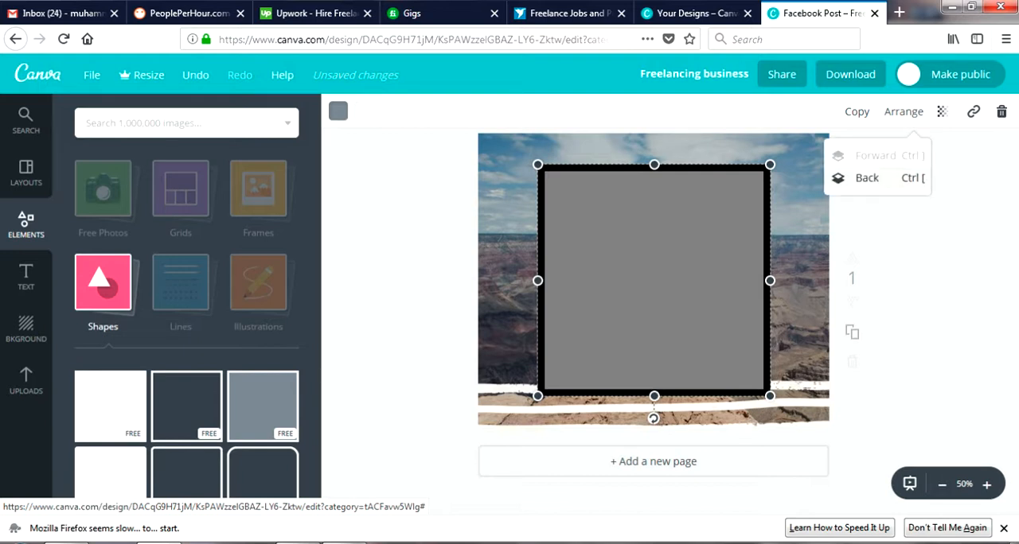
click(867, 178)
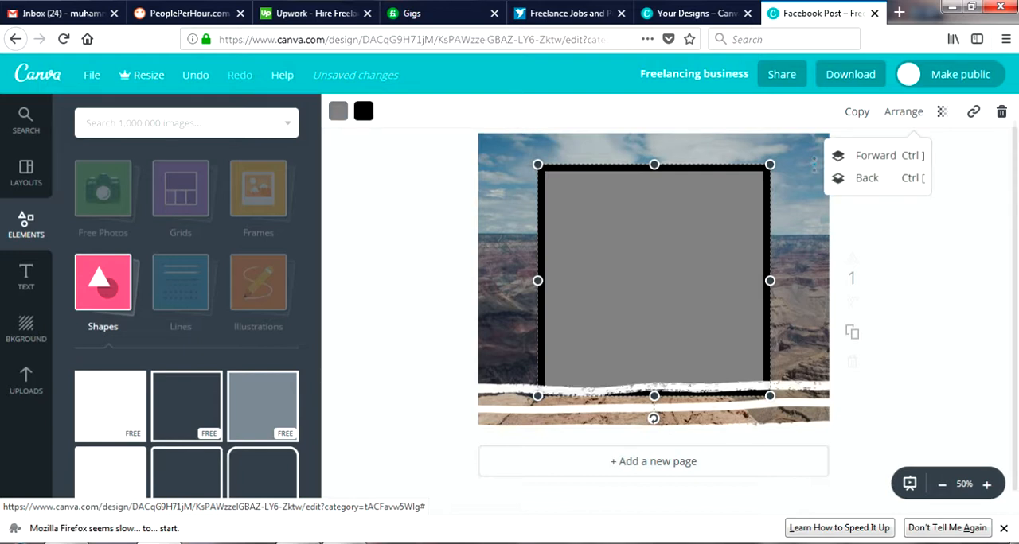
drag(652, 406, 653, 376)
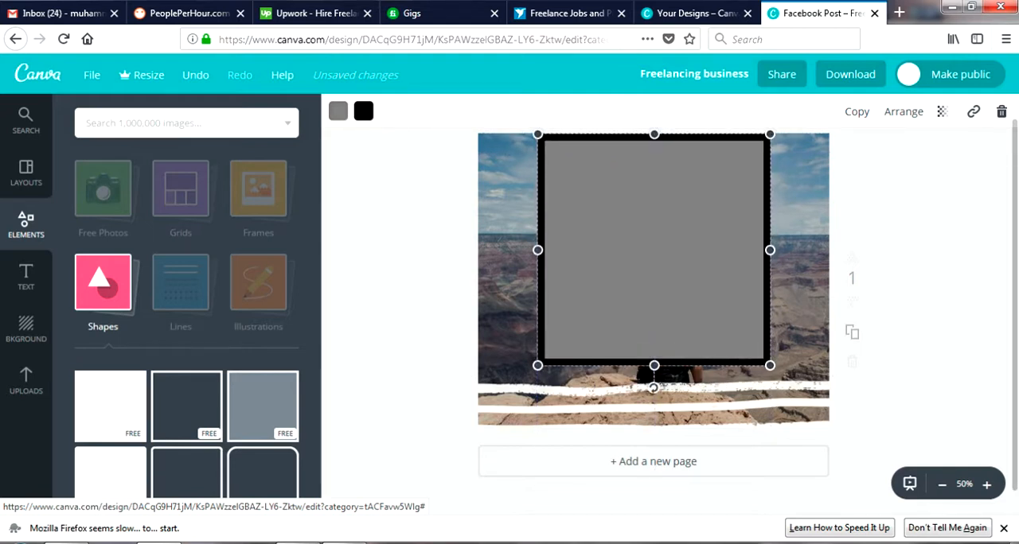
click(903, 112)
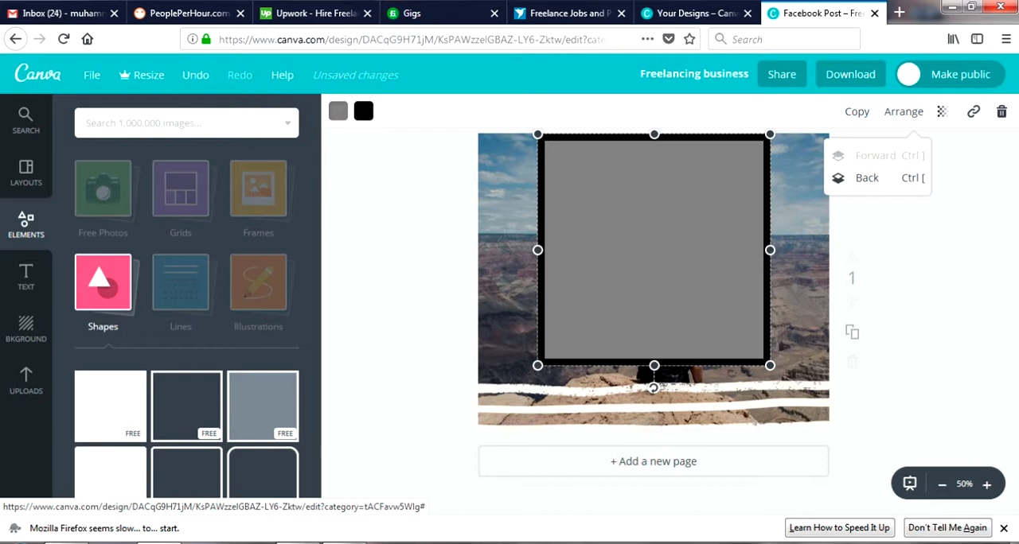
click(867, 177)
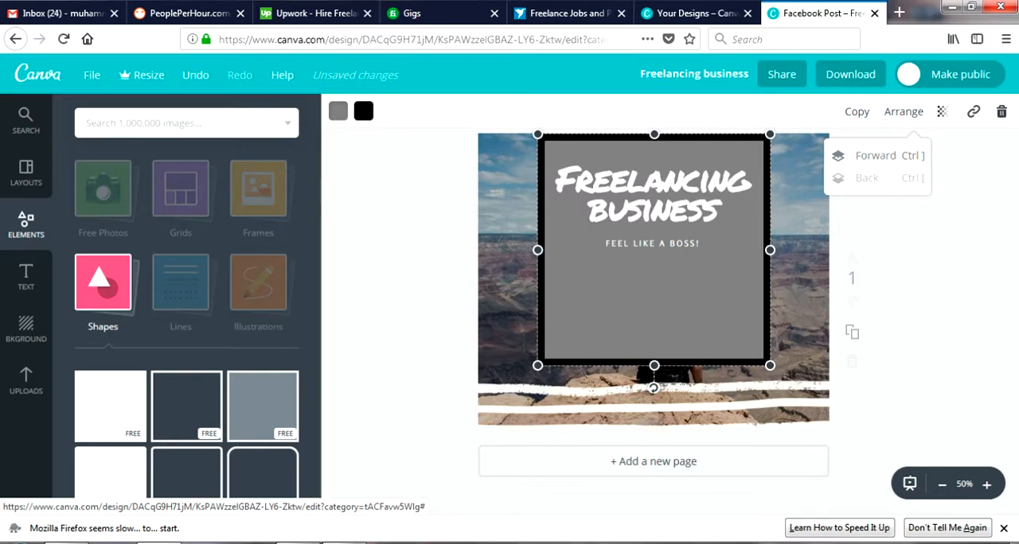
Bring the grey square forward over the headline text and delete it from the design
click(868, 155)
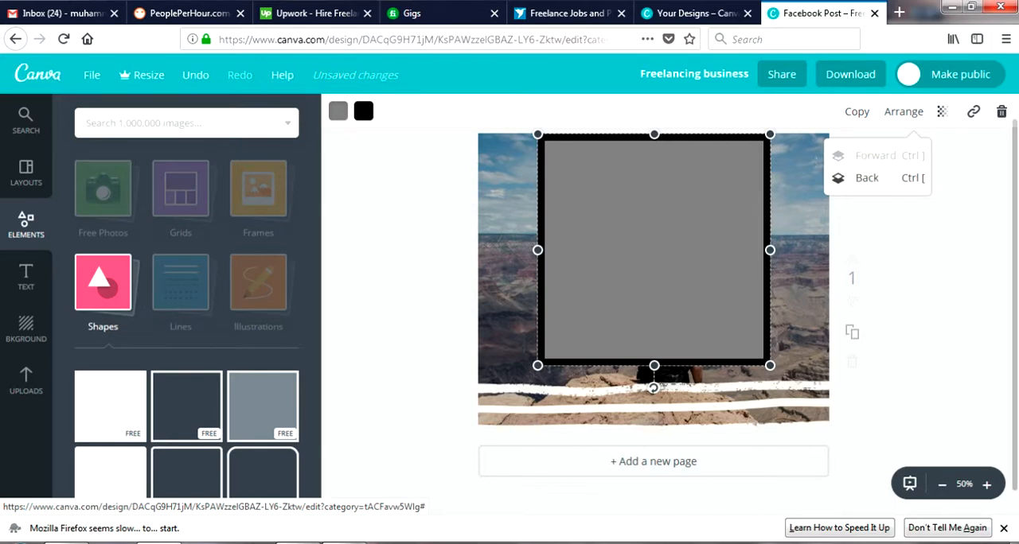
key(Delete)
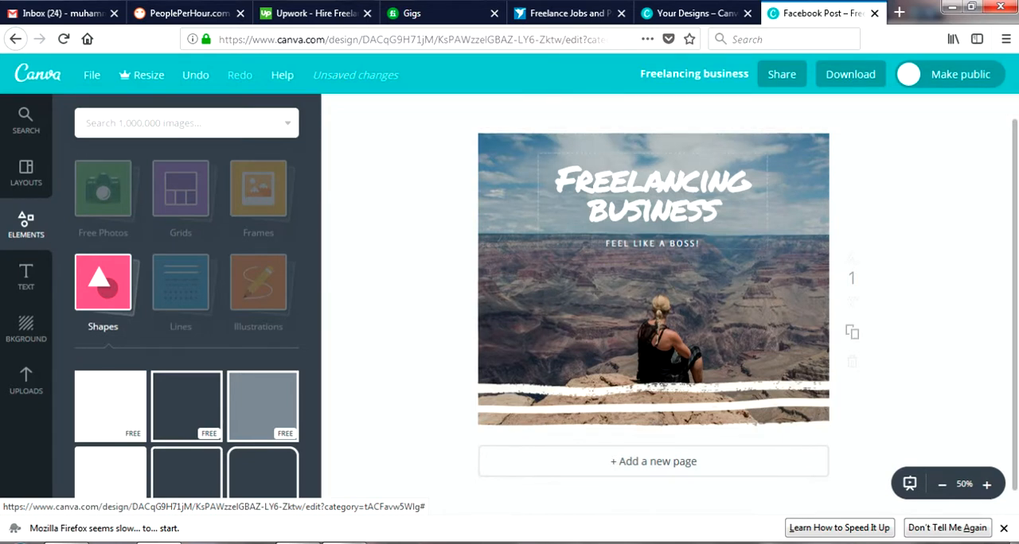
Download the finished design with the file type PNG (Recommended)
click(557, 182)
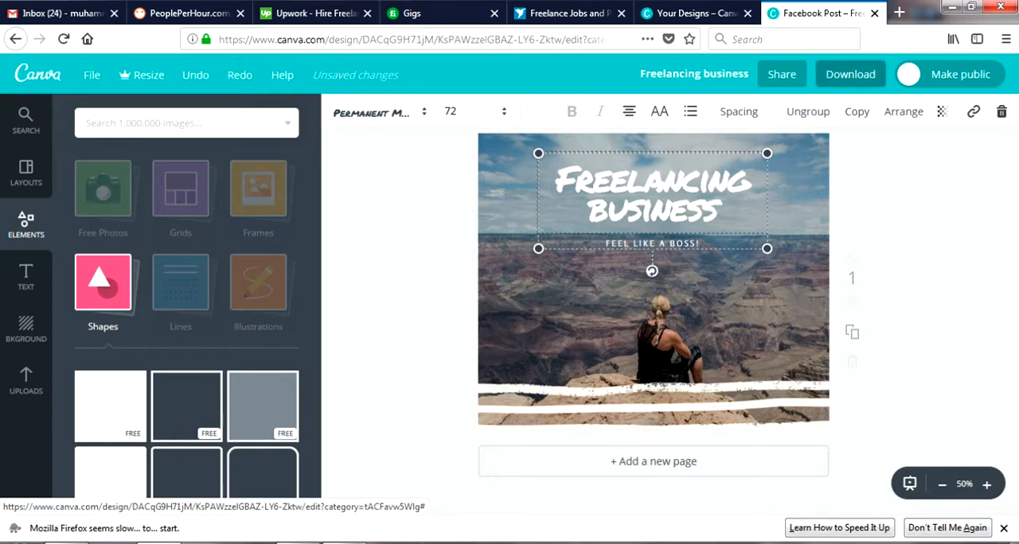
click(850, 74)
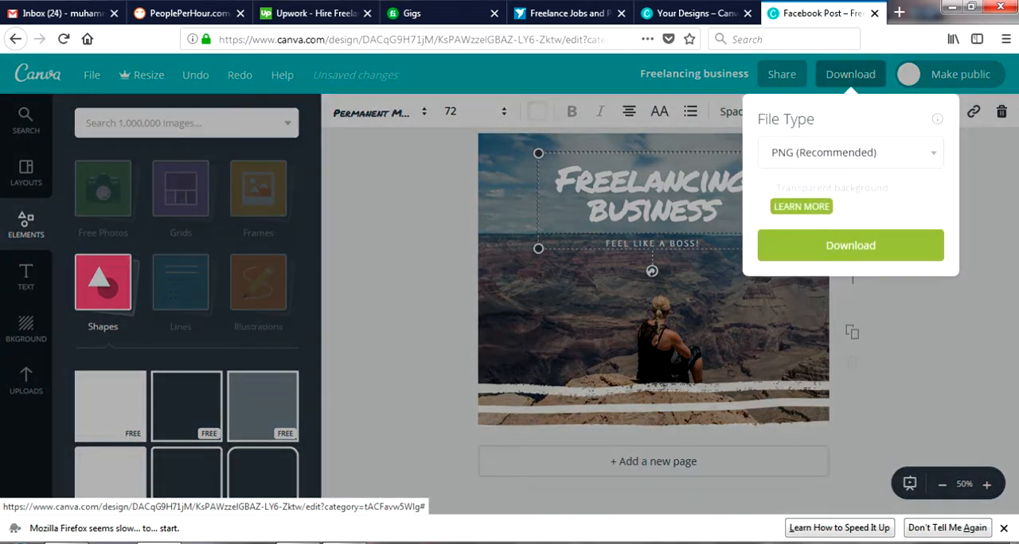
click(851, 153)
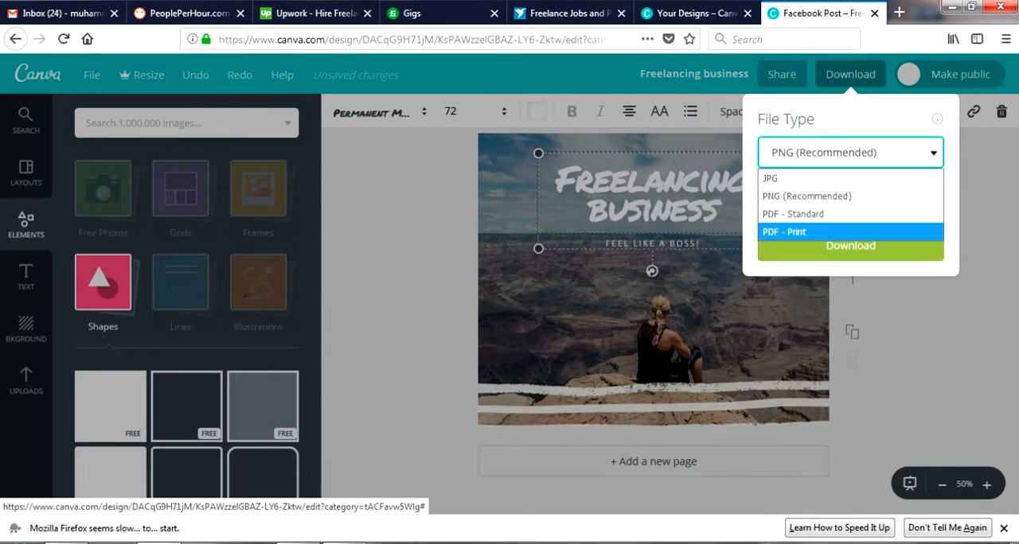
click(807, 197)
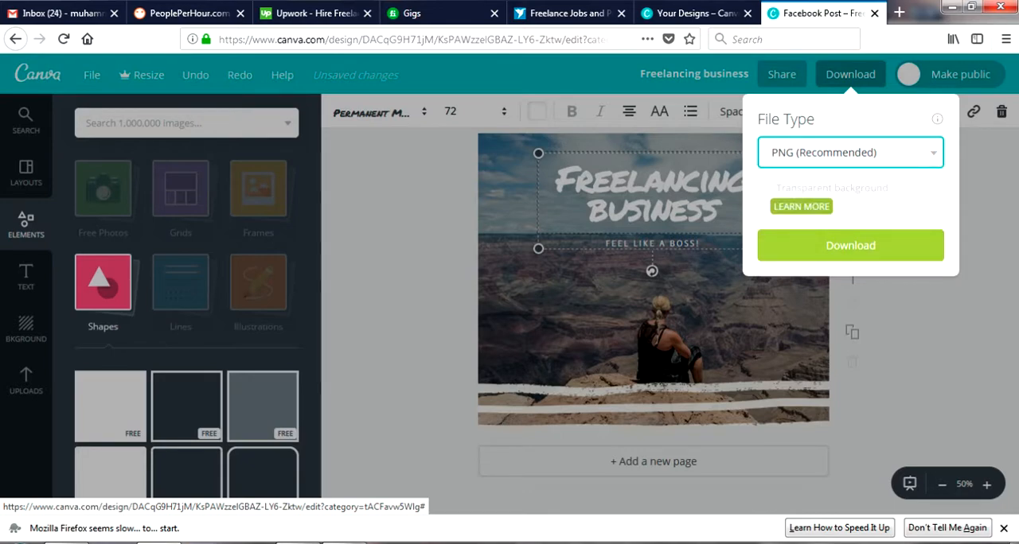
click(850, 246)
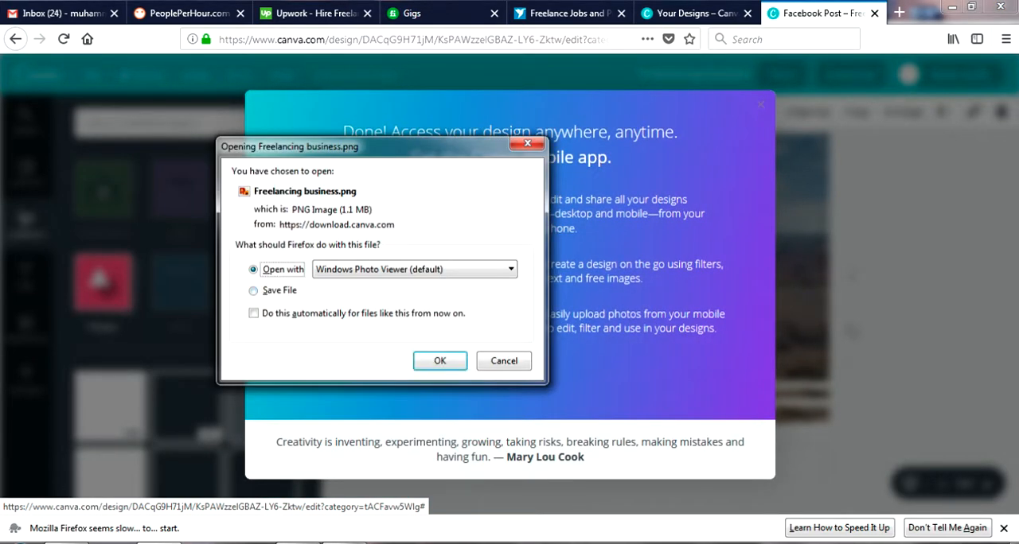
Save Freelancing business.png to disk, make saving automatic for files of this type, and close the mobile app offer
key(Down)
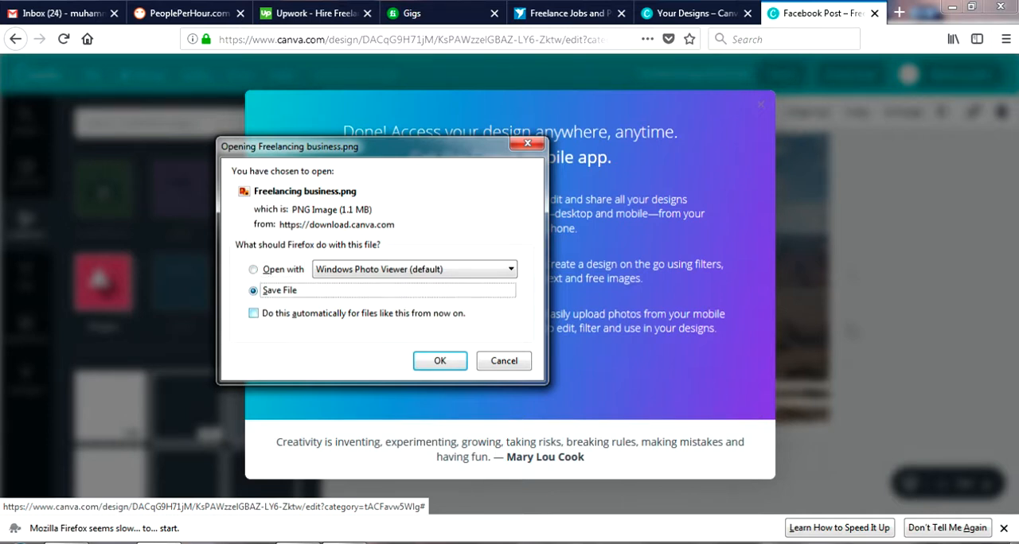
click(253, 314)
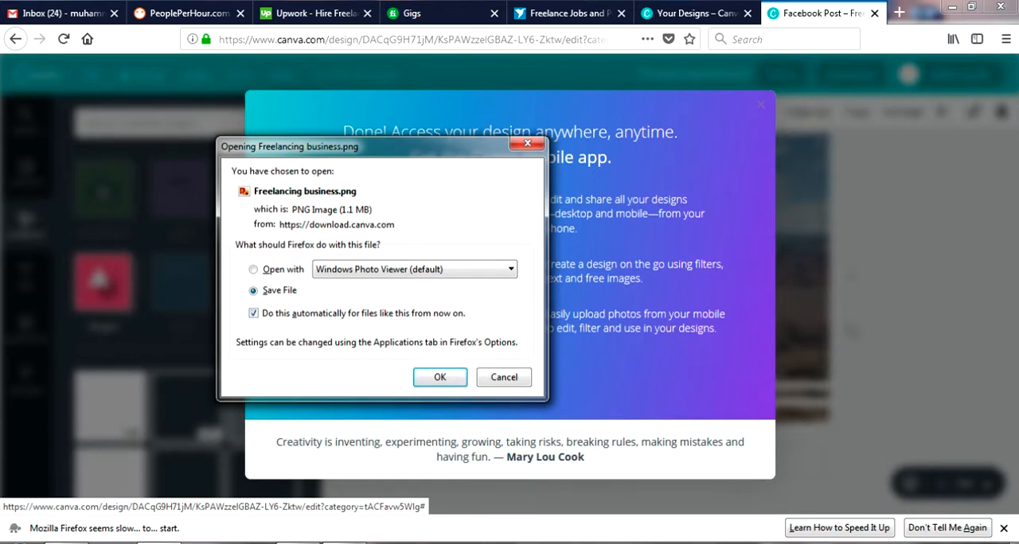
key(Return)
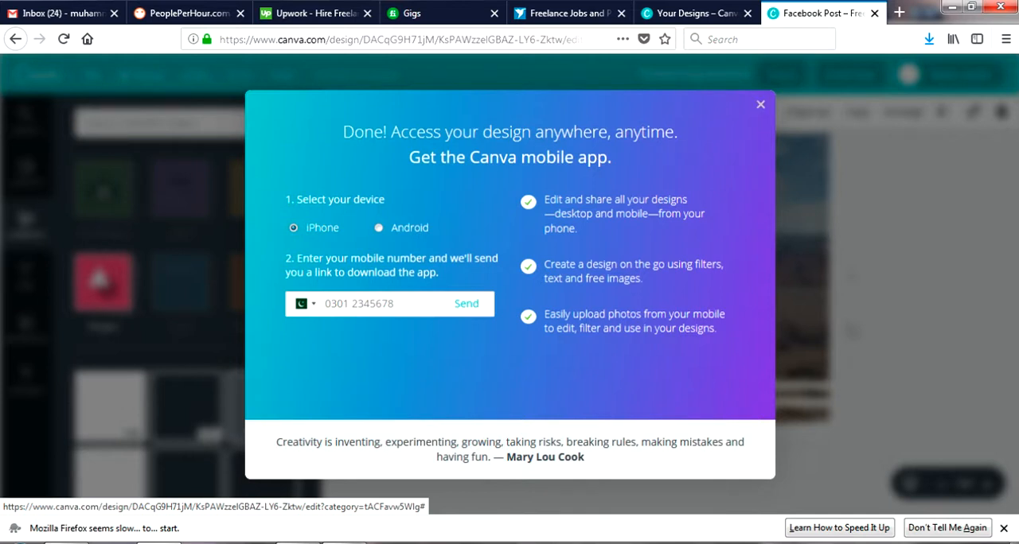
click(760, 104)
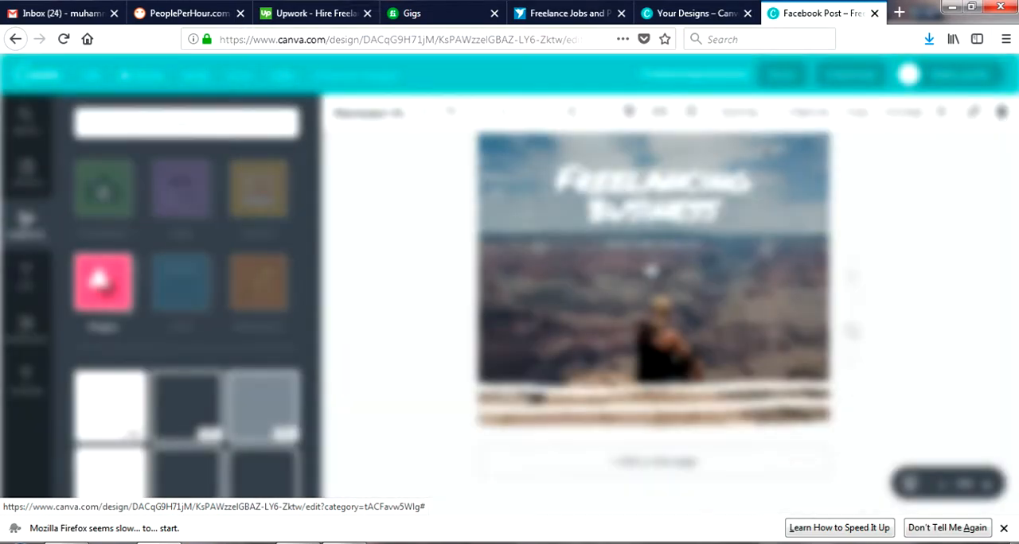